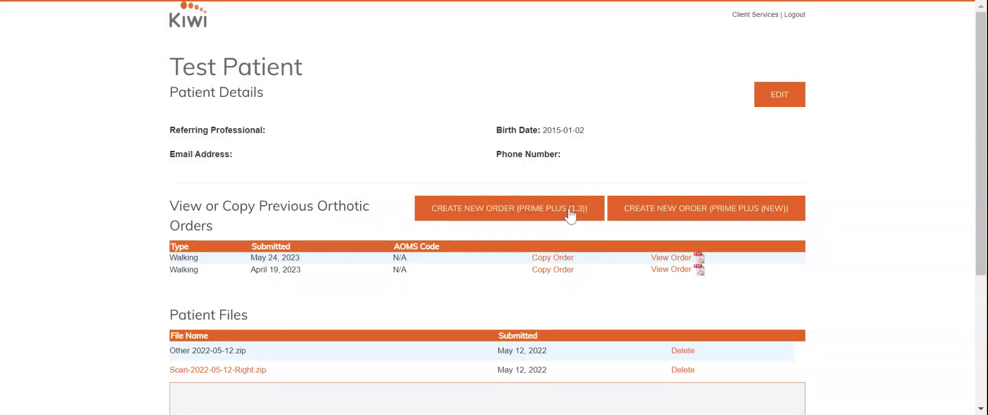
From Test Patient's details page, create a new Prime Plus (1.3) order
left_click_drag(170, 67, 320, 81)
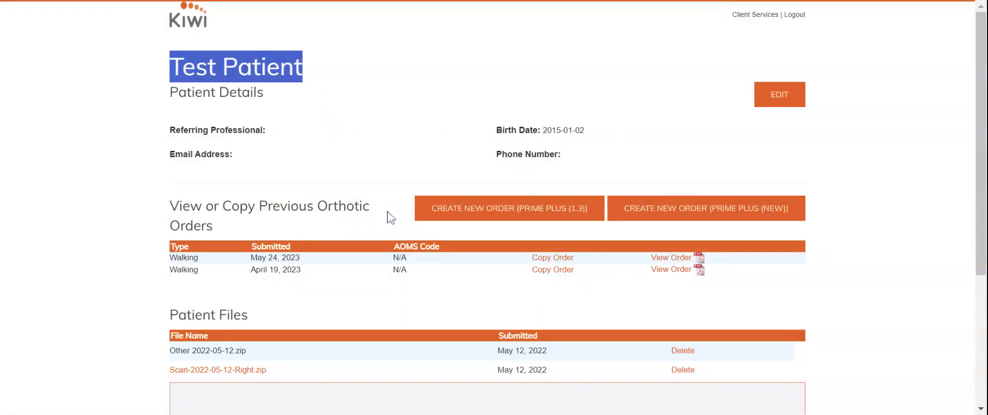
left_click(287, 300)
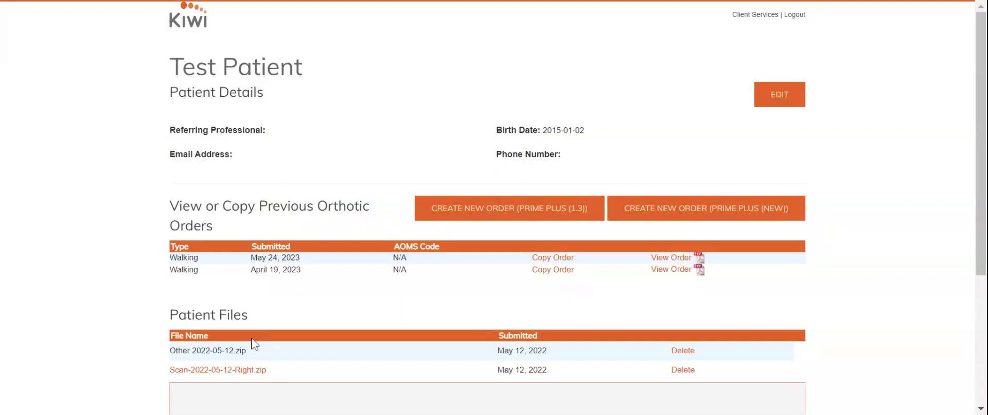
left_click(511, 216)
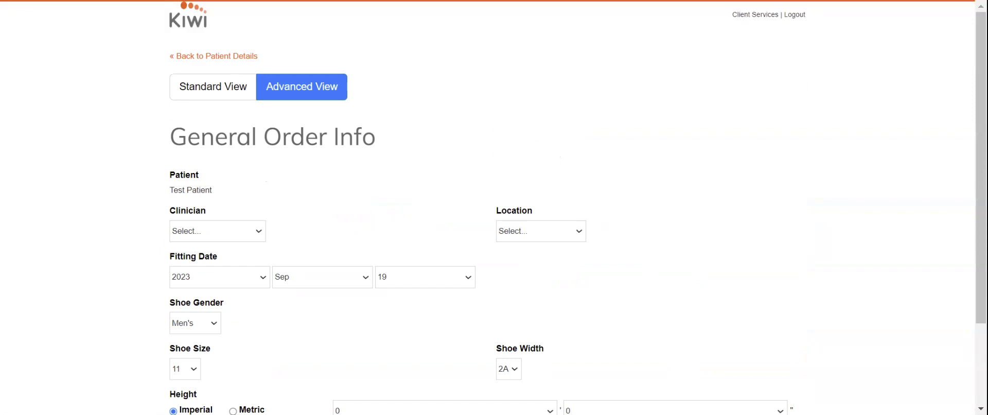
Switch the order to Standard View, choose a clinician, and set Location to Training Location
left_click(225, 96)
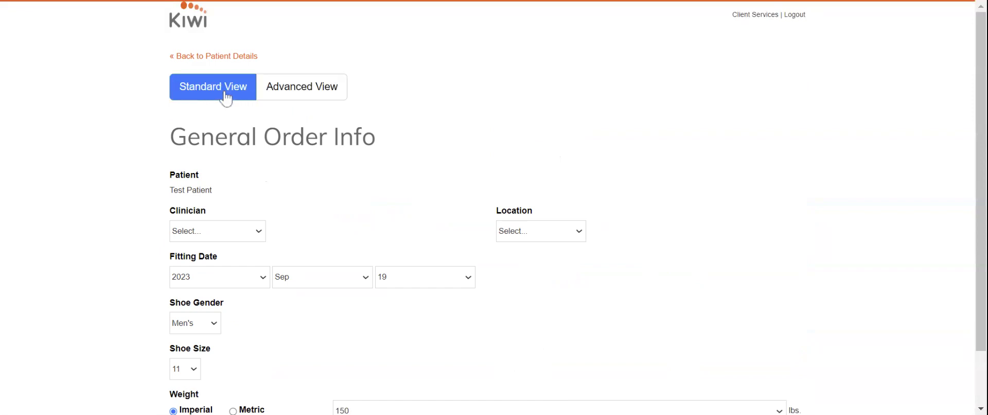
scroll(247, 124, "down", 1)
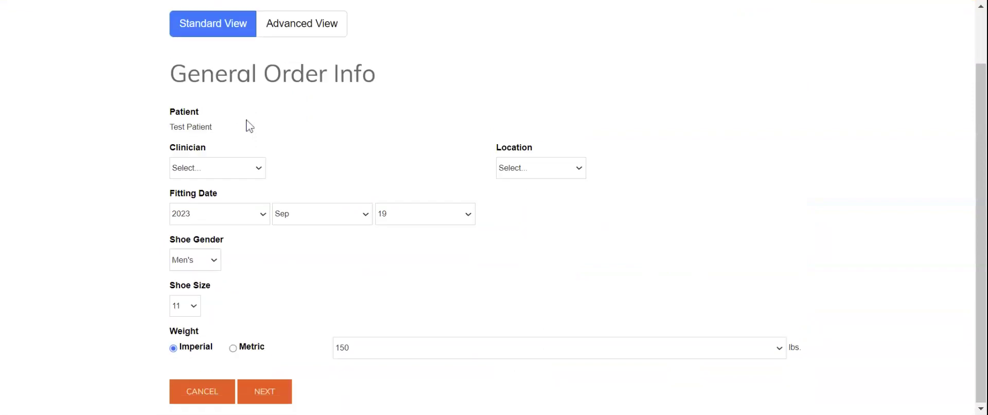
left_click(204, 183)
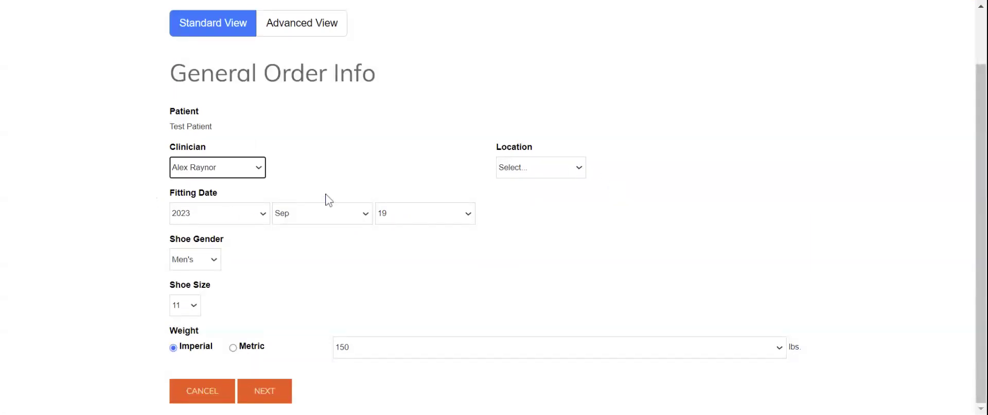
left_click(522, 186)
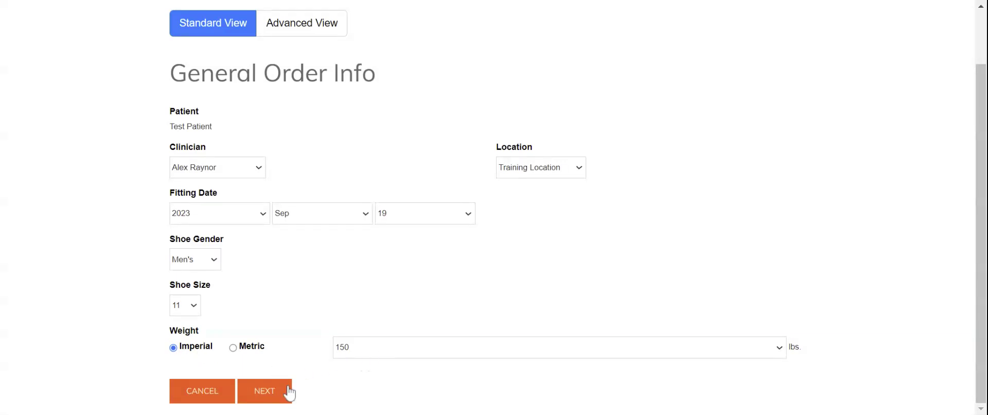
Move on to orthotic selection and pick the Walking design from the Play Orthotics grid
left_click(275, 397)
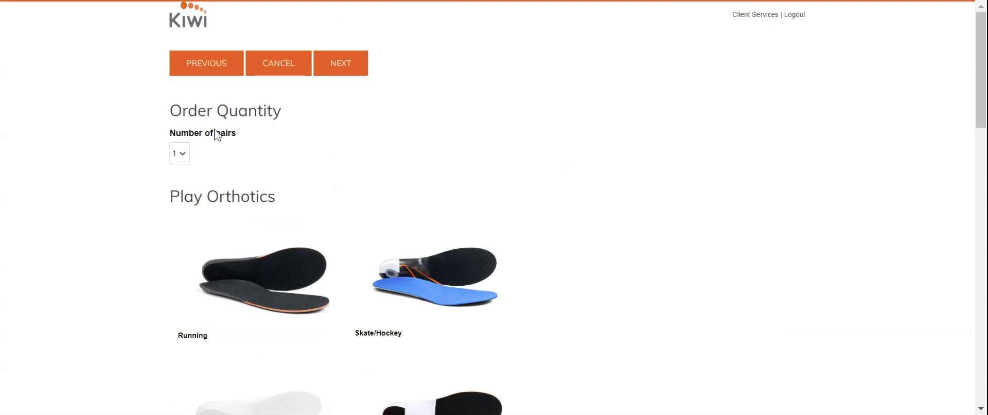
scroll(315, 149, "down", 1)
scroll(315, 150, "down", 4)
scroll(420, 213, "down", 1)
scroll(476, 186, "up", 4)
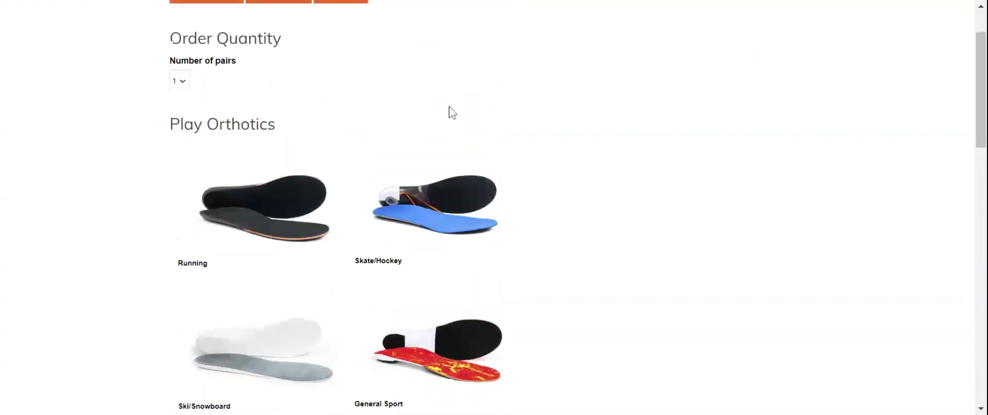
scroll(276, 280, "down", 3)
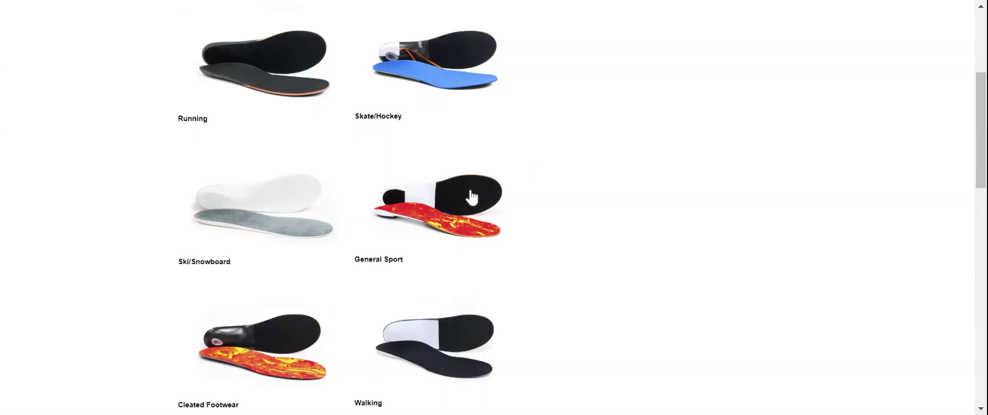
scroll(410, 262, "down", 3)
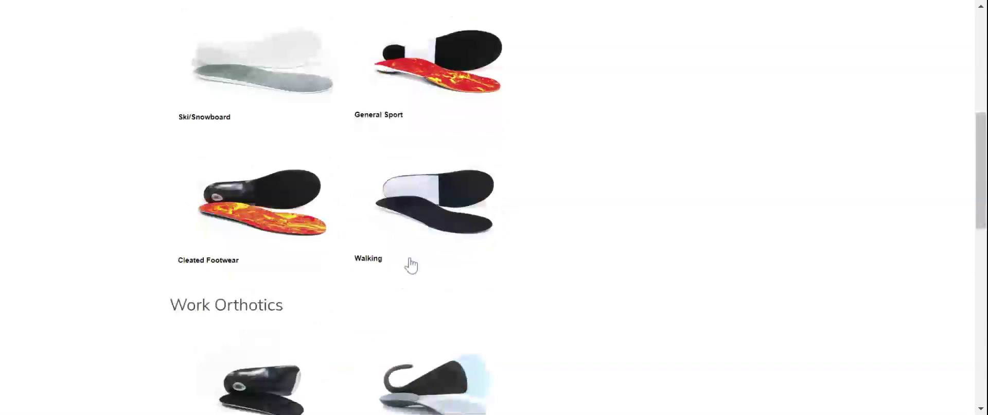
left_click(473, 198)
scroll(597, 250, "down", 2)
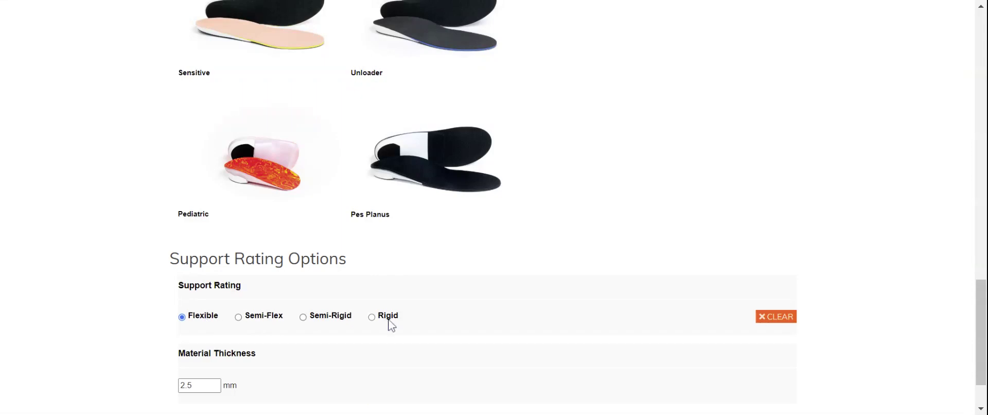
Set the Support Rating to Semi-Flex
left_click(388, 317)
scroll(241, 366, "down", 1)
scroll(241, 366, "down", 1)
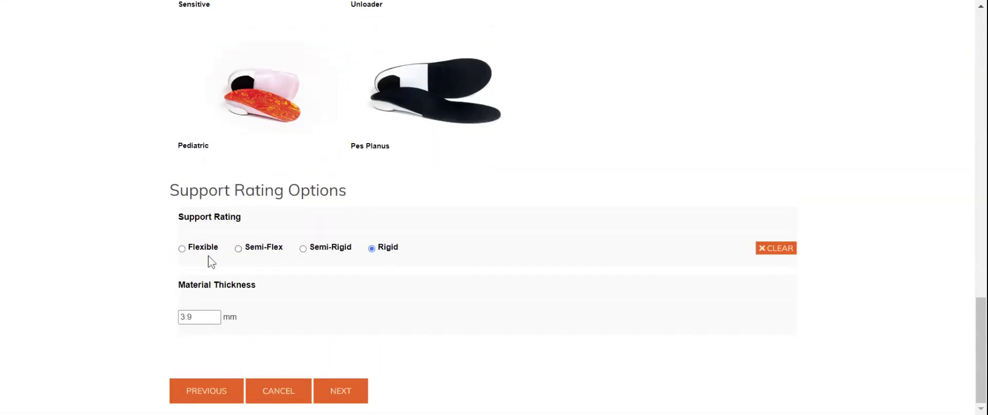
left_click(238, 249)
Set Material Thickness to 3 mm and proceed to Additions/Modifications
left_click_drag(195, 317, 157, 320)
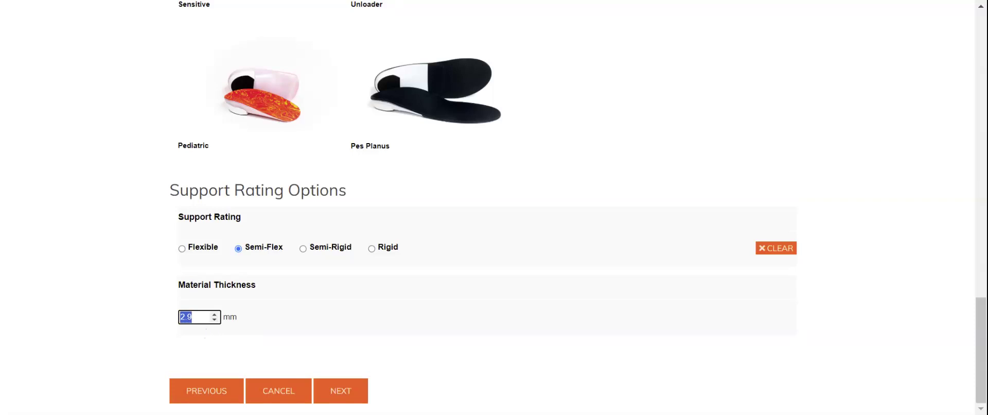
left_click(192, 317)
left_click(214, 314)
left_click(214, 319)
left_click(215, 314)
left_click(342, 396)
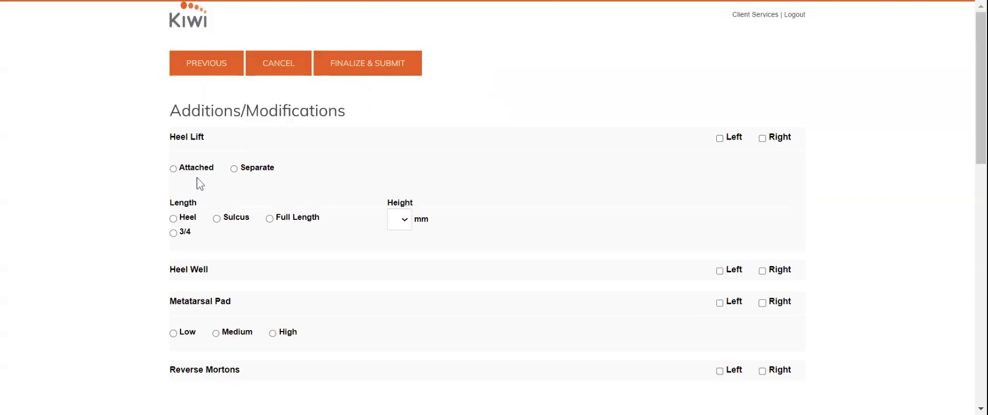
scroll(200, 183, "down", 1)
left_click_drag(170, 38, 392, 72)
left_click(391, 61)
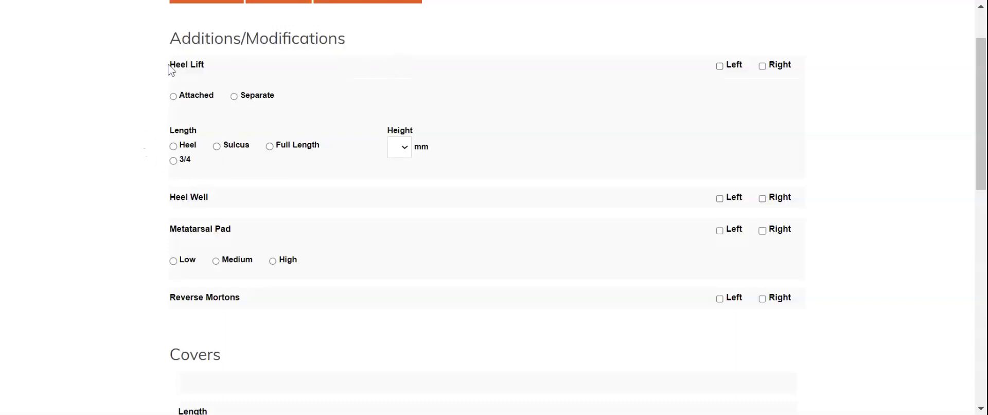
left_click_drag(170, 71, 252, 110)
left_click(222, 174)
left_click_drag(173, 139, 282, 172)
left_click(294, 177)
left_click_drag(169, 195, 229, 212)
left_click_drag(171, 233, 325, 255)
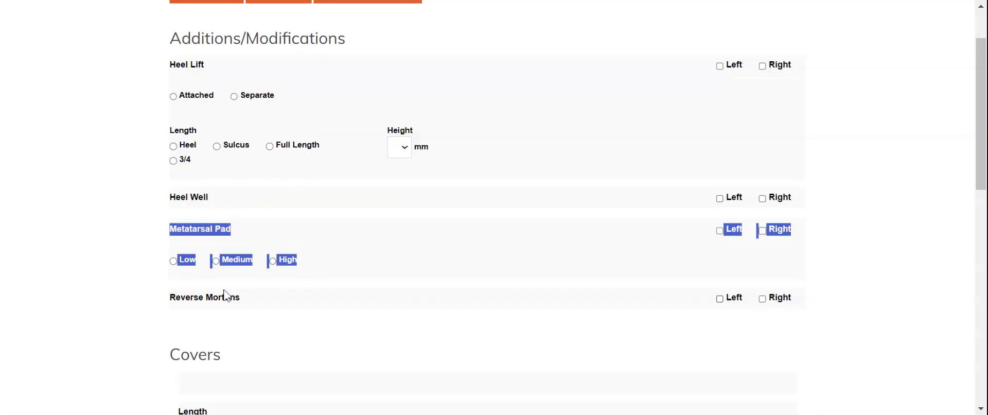
left_click_drag(168, 304, 283, 312)
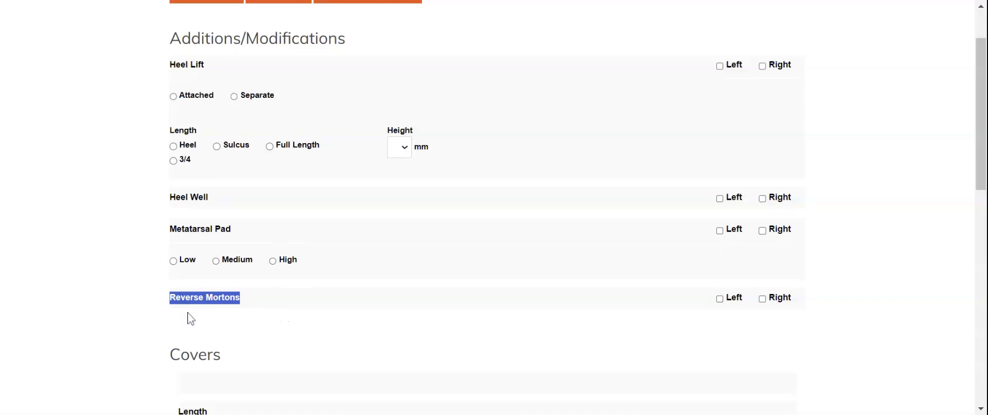
left_click(164, 312)
left_click_drag(159, 308, 245, 314)
left_click(259, 317)
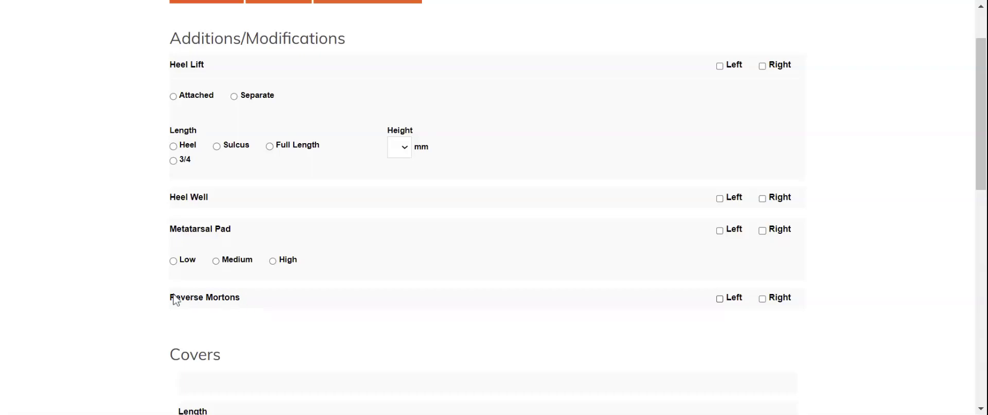
left_click_drag(174, 302, 238, 309)
left_click(256, 322)
scroll(256, 322, "down", 3)
scroll(255, 322, "down", 3)
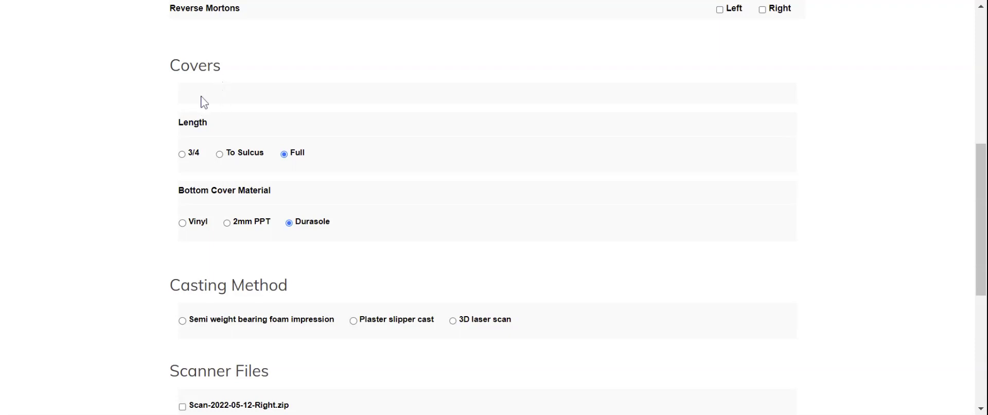
Set the cover length to Full Length
scroll(209, 126, "up", 2)
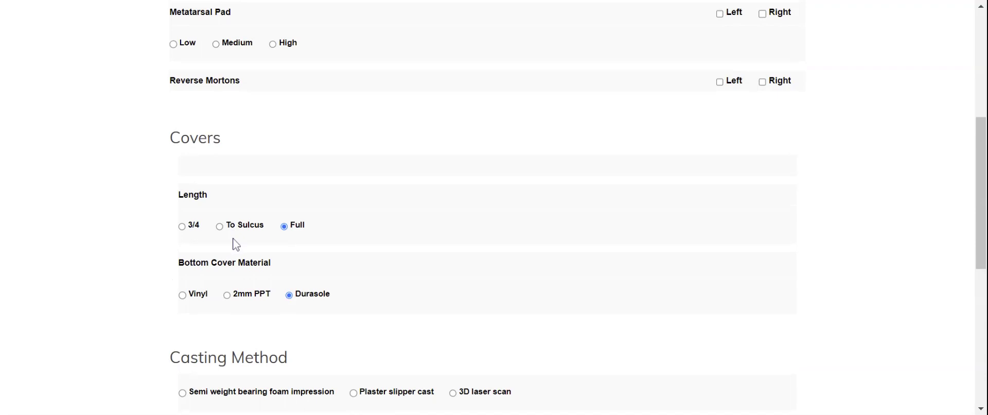
left_click(189, 229)
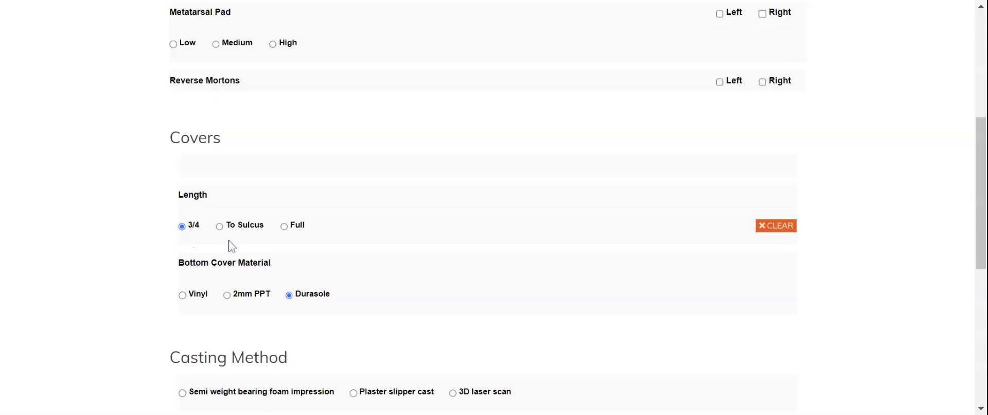
left_click(246, 226)
left_click(294, 227)
Clear the Bottom Cover Material so no material (Vinyl, 2mm PPT, Durasole) is selected
scroll(419, 288, "down", 3)
left_click(187, 152)
left_click(251, 154)
left_click(315, 153)
left_click(782, 150)
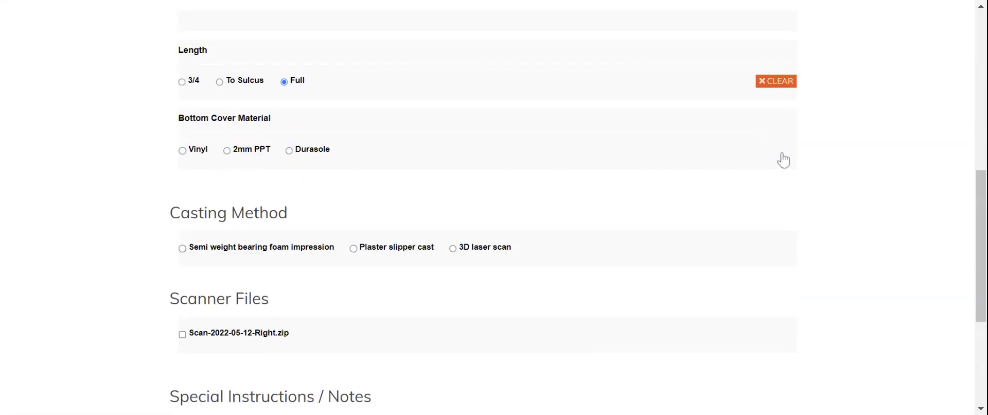
scroll(319, 234, "down", 4)
Use 3D laser scan casting and tick Scan-2022-05-12-Right.zip under Scanner Files
scroll(329, 249, "up", 3)
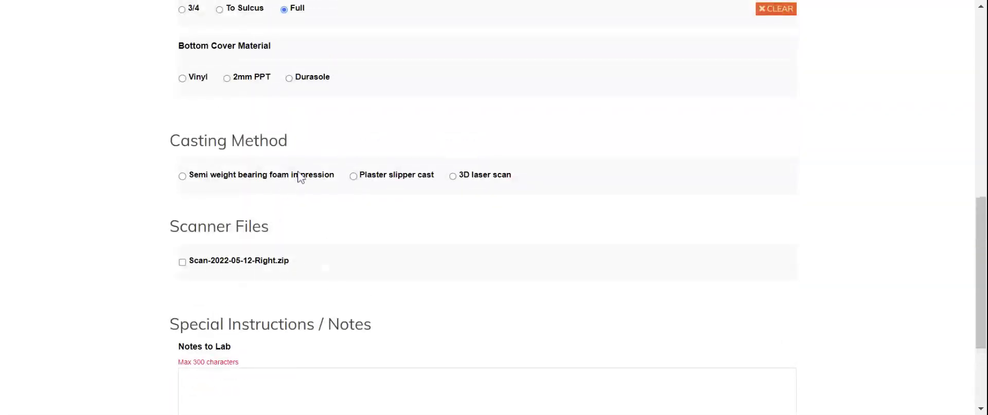
left_click(300, 177)
left_click(390, 177)
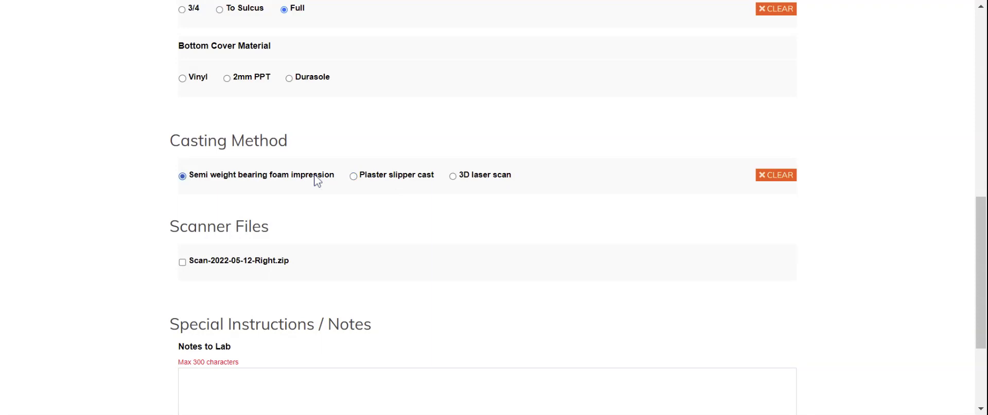
left_click(325, 178)
left_click(398, 181)
left_click(207, 267)
scroll(508, 203, "down", 1)
scroll(508, 200, "down", 2)
Enter the lab's contact e-mail address in the Notes to Lab box
left_click(301, 228)
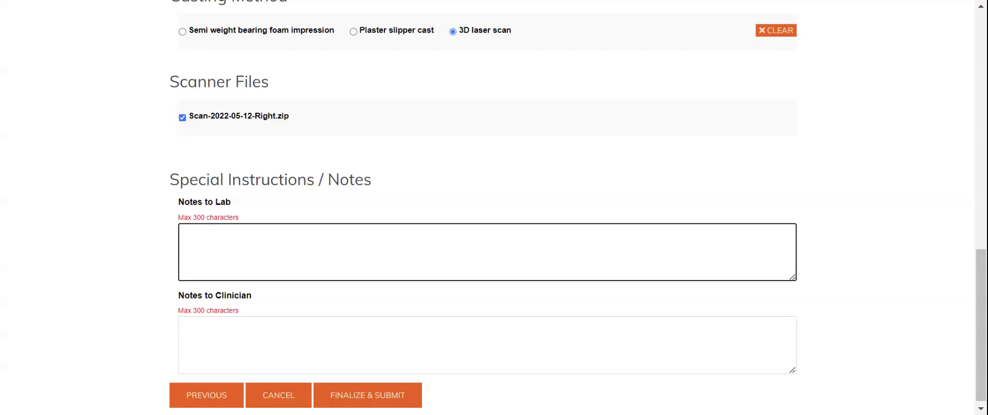
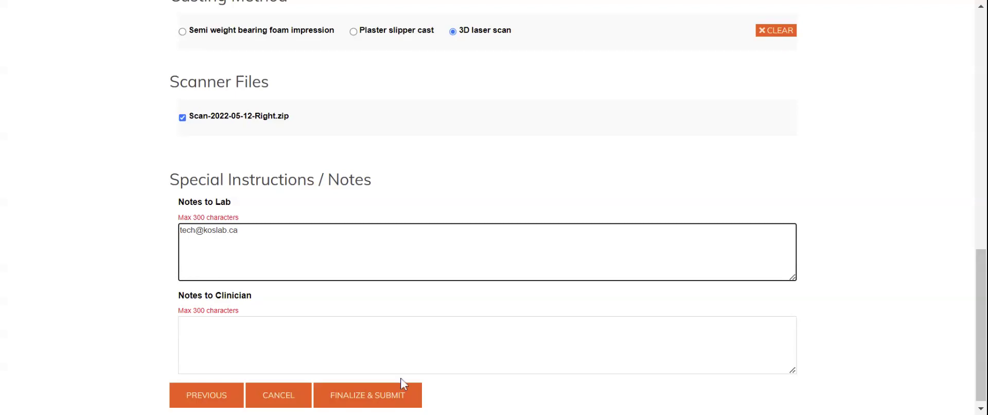